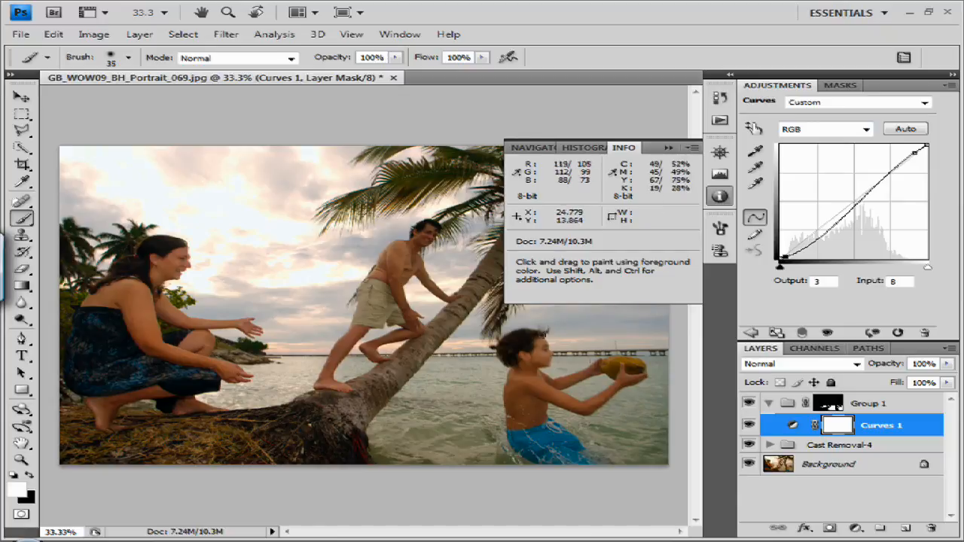
Step: Place a color sampler on the water below the coconut and display its readout in CMYK
click(21, 181)
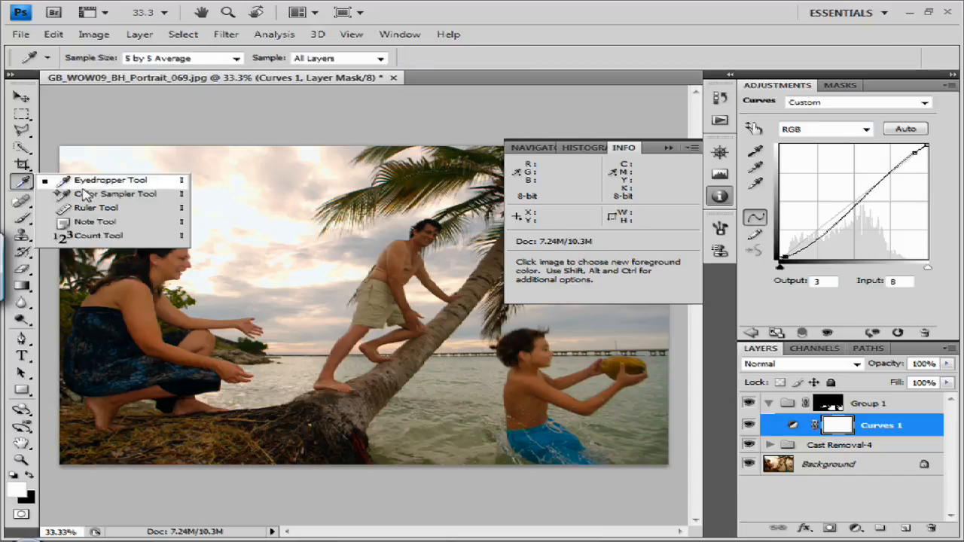
click(143, 195)
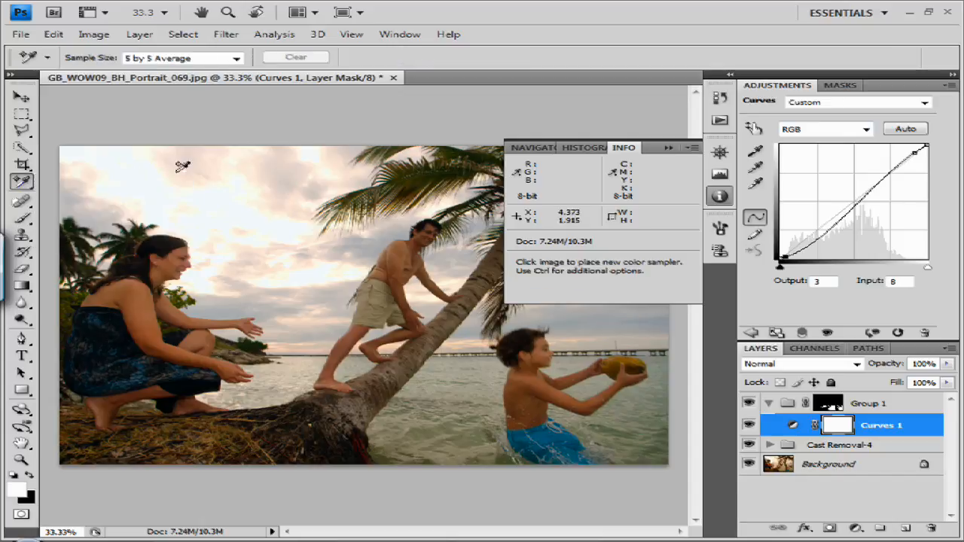
click(641, 406)
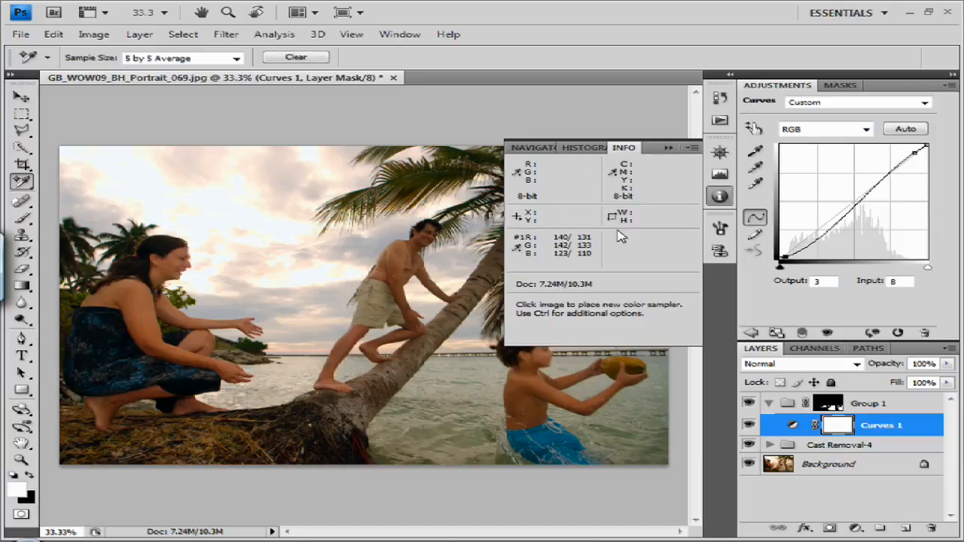
click(519, 249)
click(572, 264)
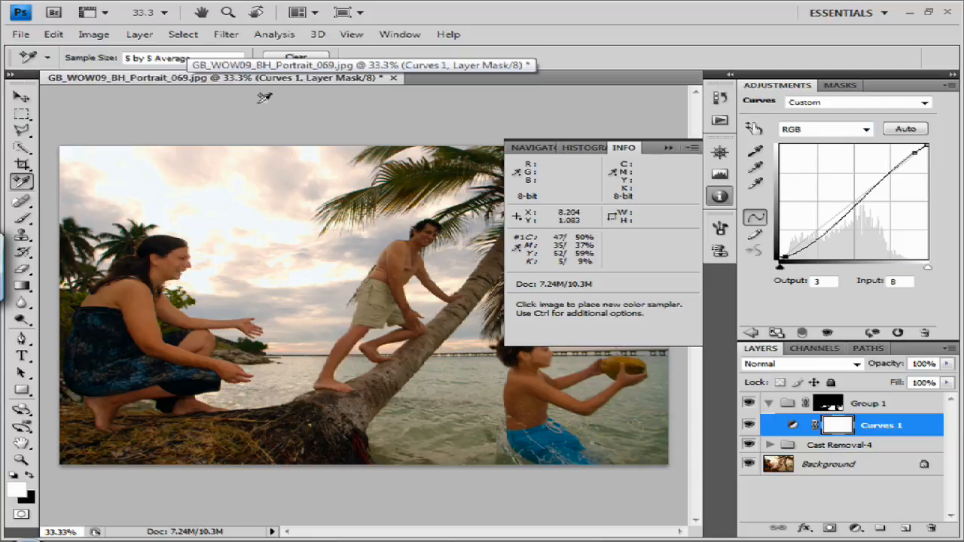
Step: Turn on Proof Colors for the photo
click(351, 35)
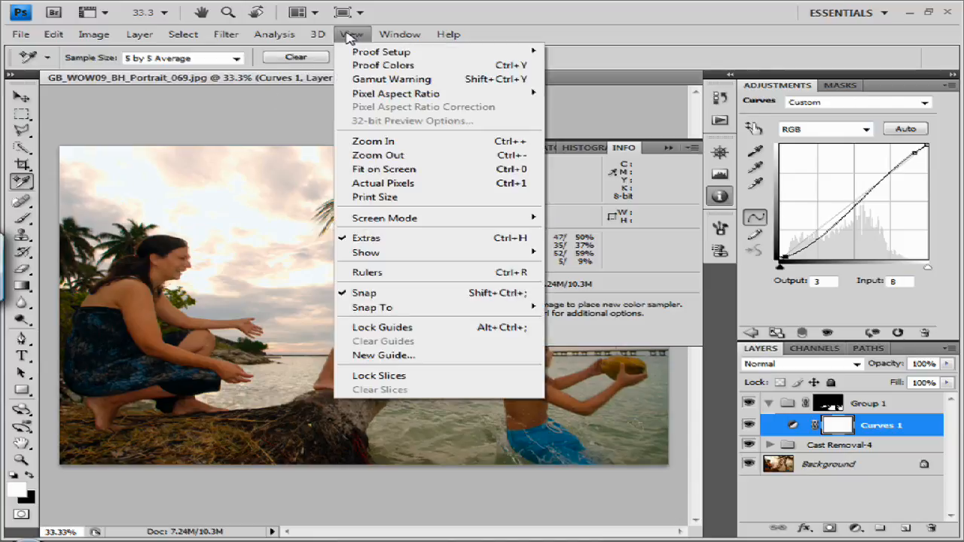
click(380, 67)
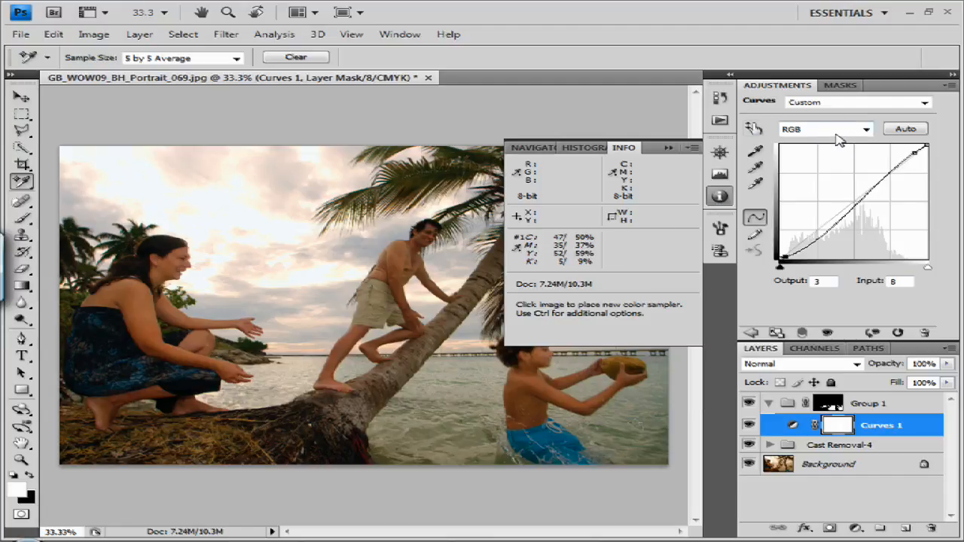
Step: Raise the blue channel's midtones in the Curves 1 adjustment with a point at input 125, output 133
click(866, 133)
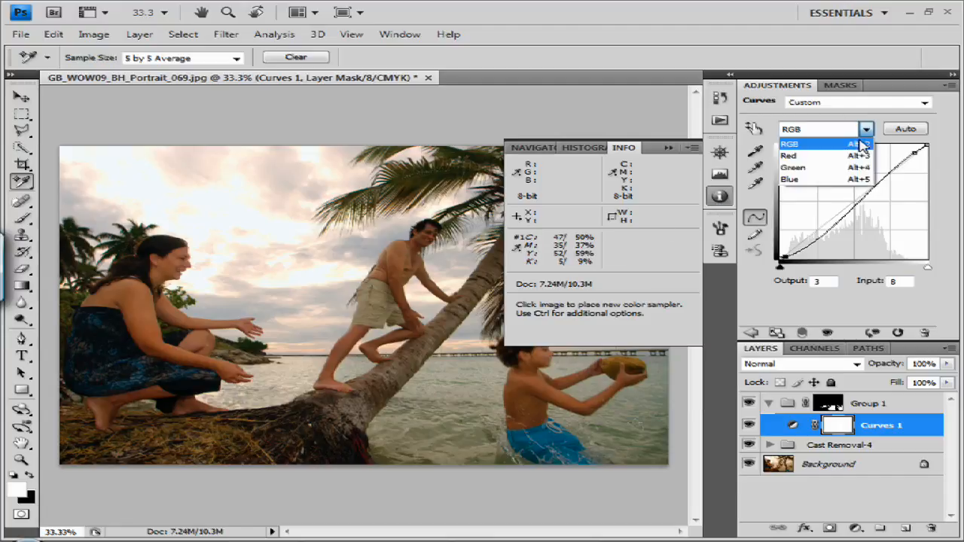
click(814, 182)
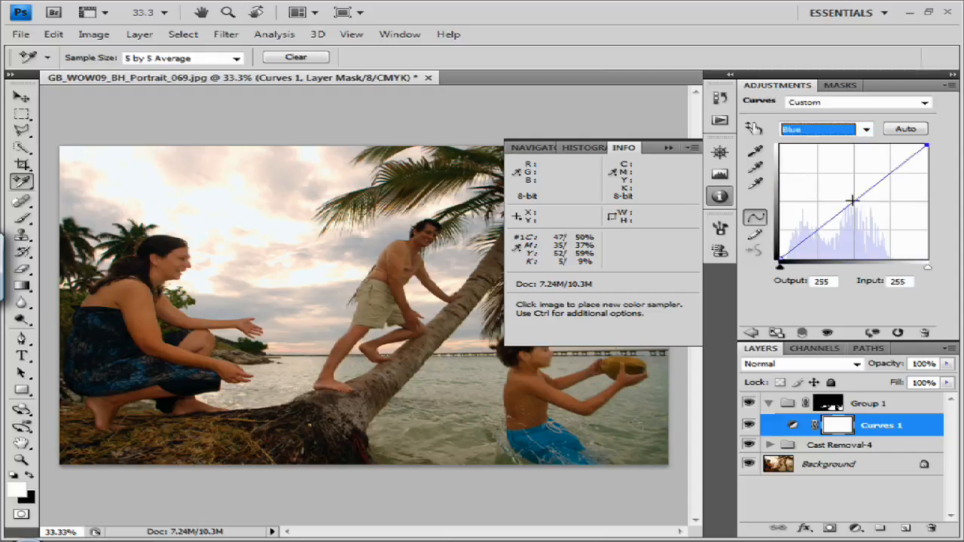
mouse_move(854, 202)
mouse_down()
mouse_move(865, 215)
mouse_move(857, 203)
mouse_up()
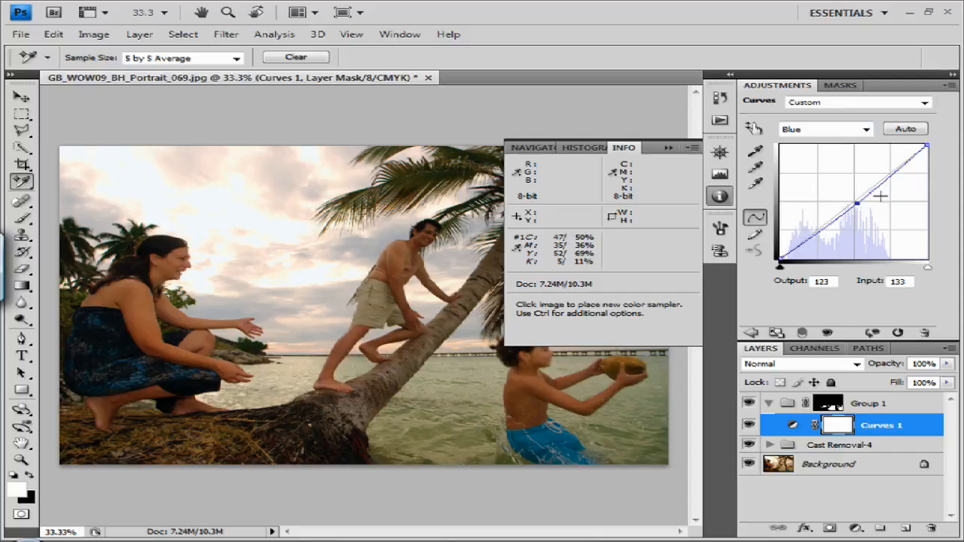
drag(857, 203, 848, 203)
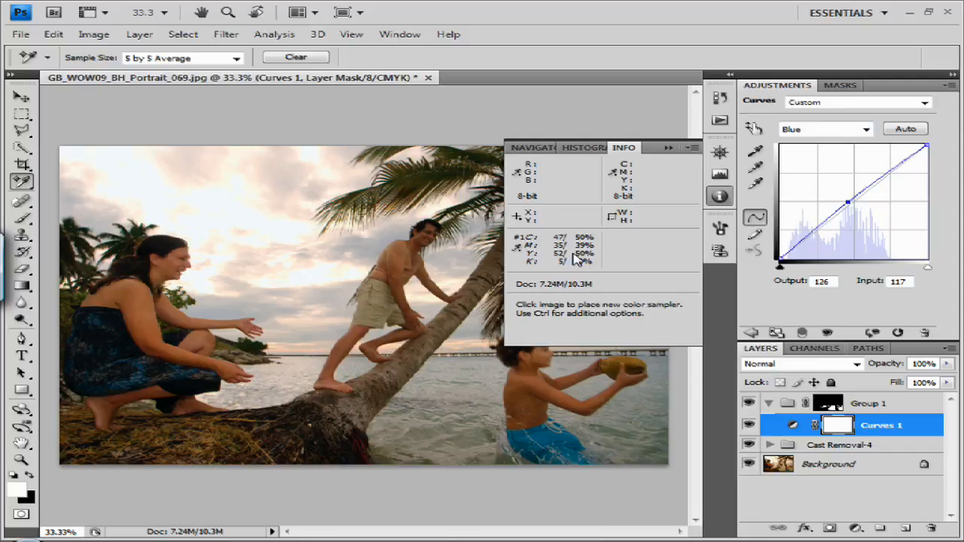
mouse_move(848, 203)
mouse_down()
mouse_move(840, 197)
mouse_move(852, 199)
mouse_up()
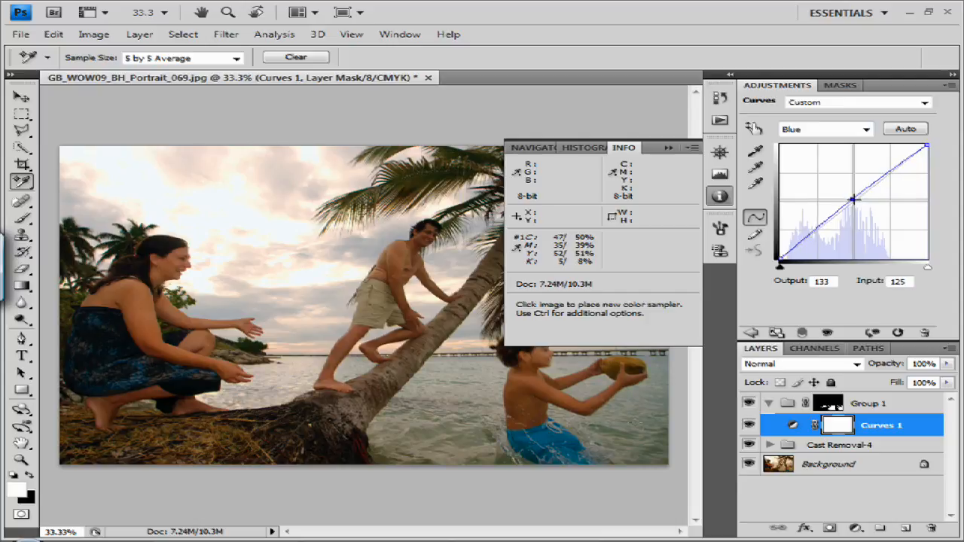
Step: Lower the red channel's curve slightly with a midtone point at input 155, output 148
click(840, 130)
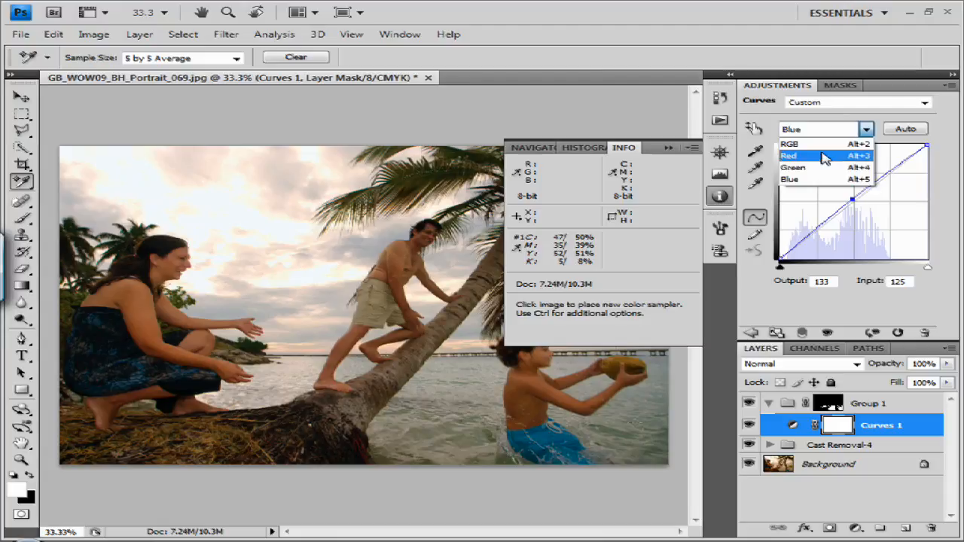
click(829, 155)
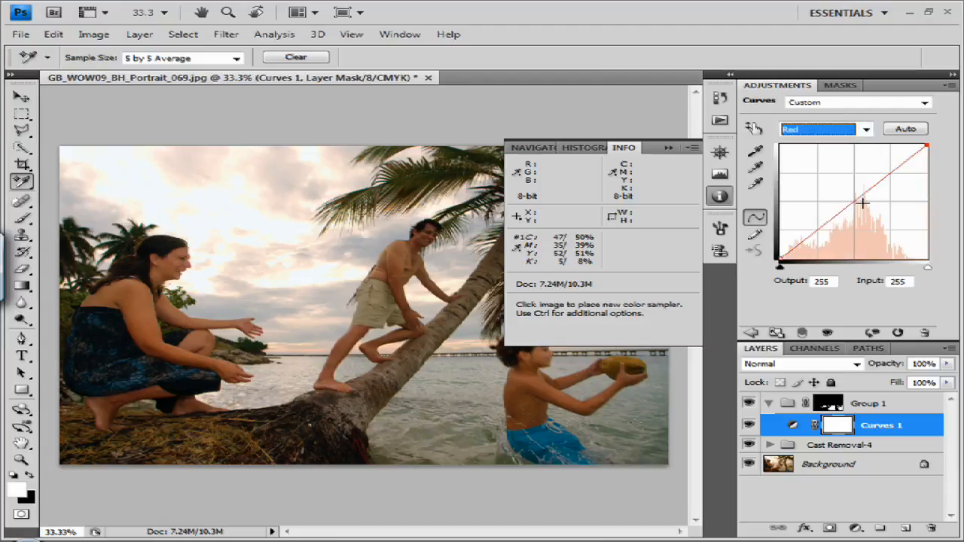
click(868, 192)
drag(869, 194, 870, 192)
Step: Lift the green channel's curve slightly with a shadow point at input 42, output 44
click(821, 130)
click(798, 167)
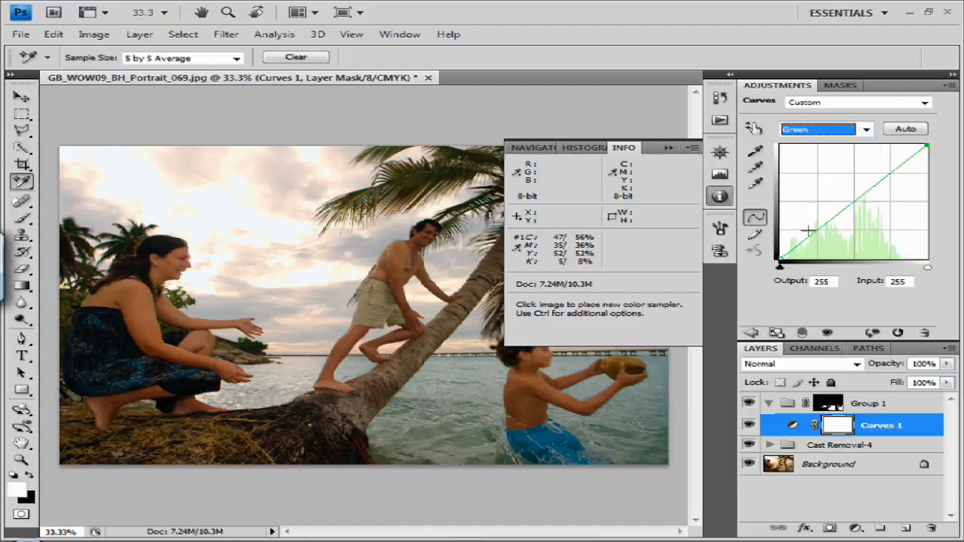
click(799, 247)
drag(798, 246, 804, 240)
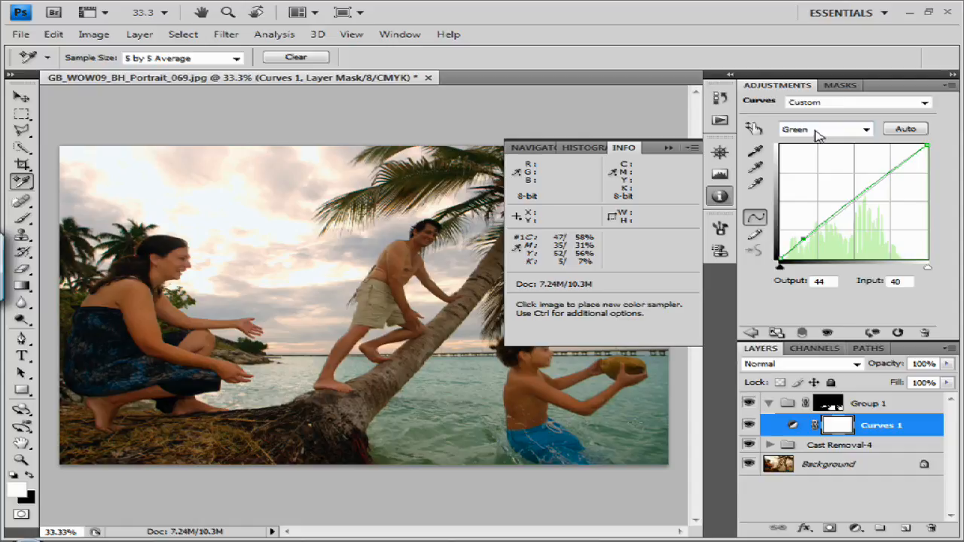
drag(805, 238, 804, 238)
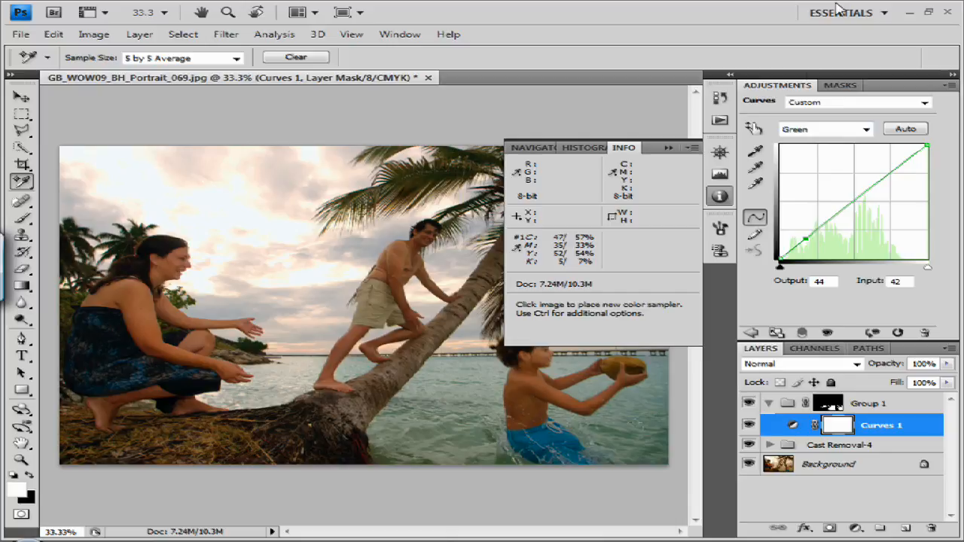
key(Down)
key(Up)
key(Down)
key(Up)
Step: Move the red channel's curve point to input 157, output 153
click(865, 130)
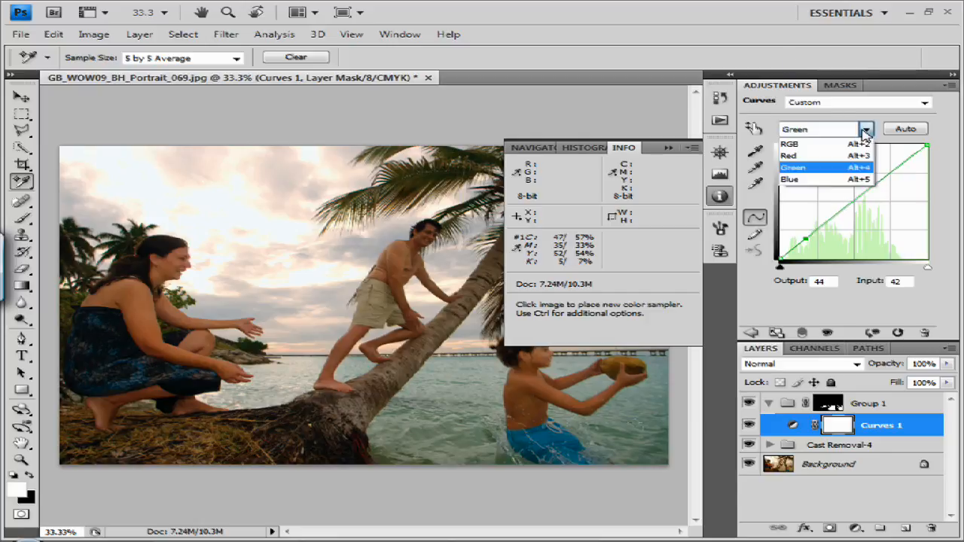
click(827, 161)
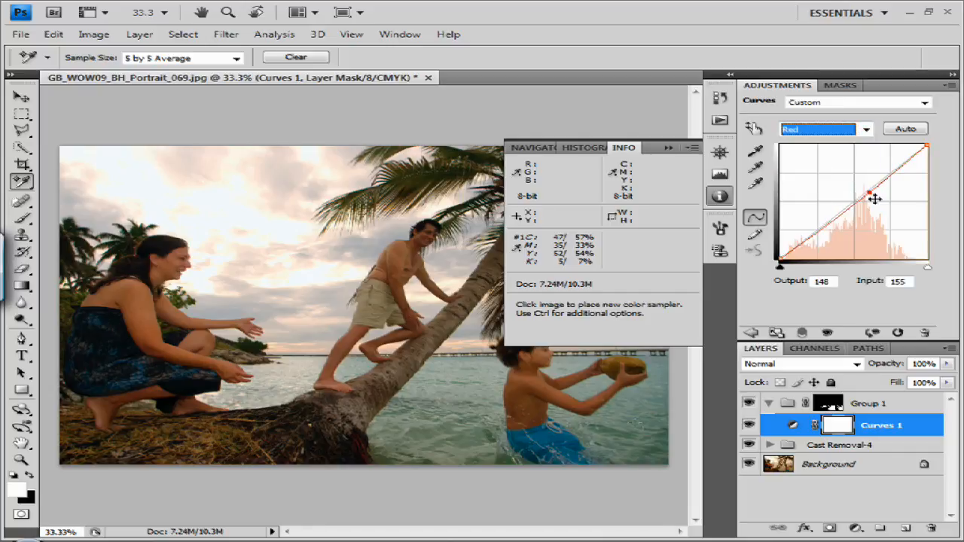
drag(869, 193, 869, 189)
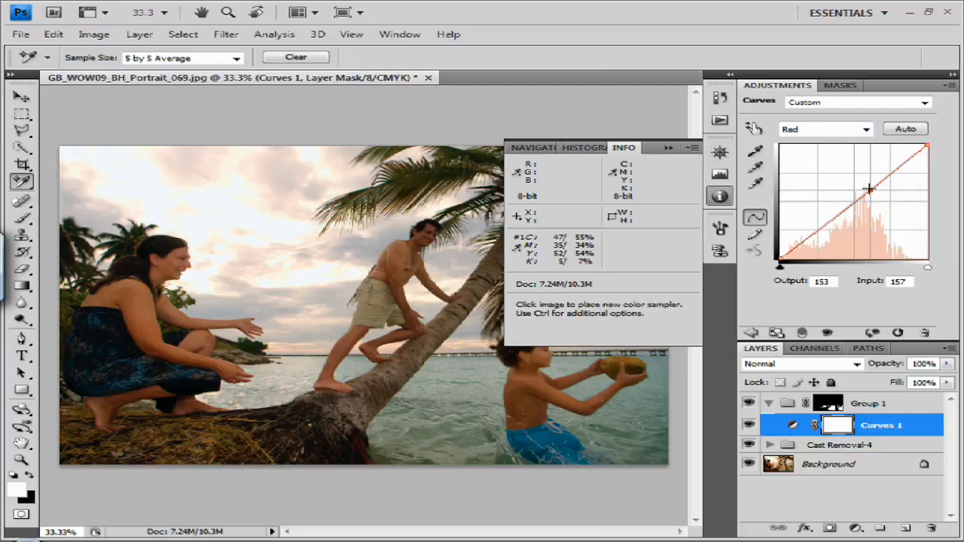
Step: Move the blue channel's curve point to input 123, output 133
click(816, 136)
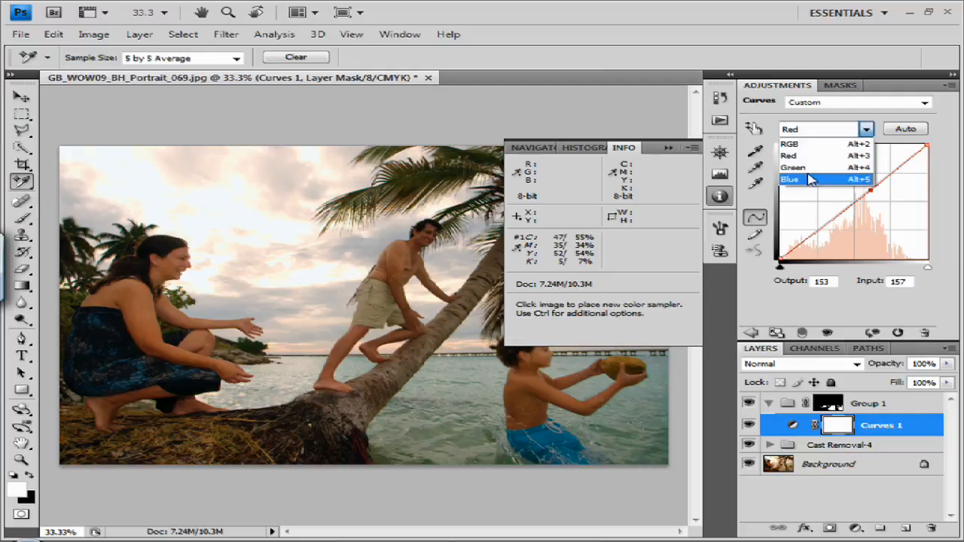
click(812, 181)
click(853, 201)
drag(854, 201, 852, 198)
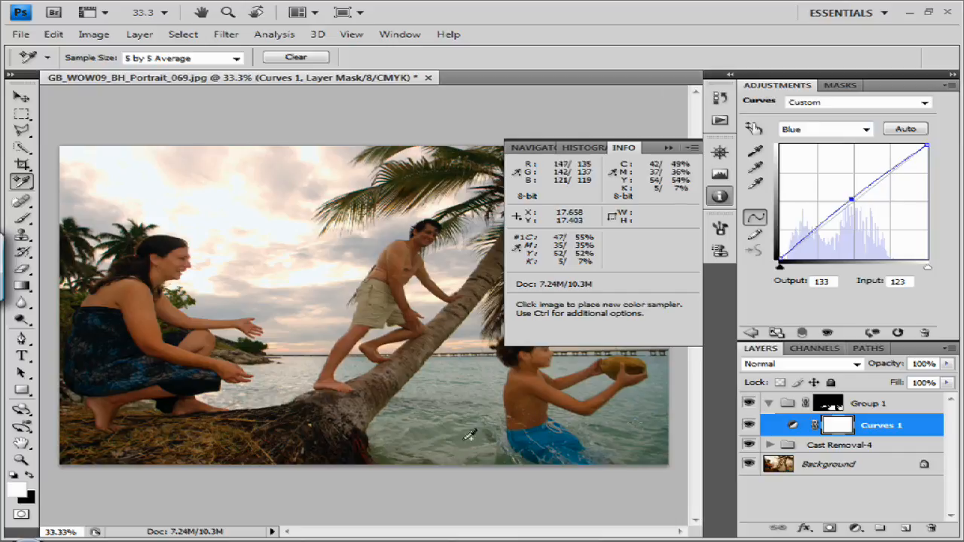
Step: Switch to the Eyedropper tool and place two more color samplers on the water between the trunk and the boy
click(23, 182)
click(99, 180)
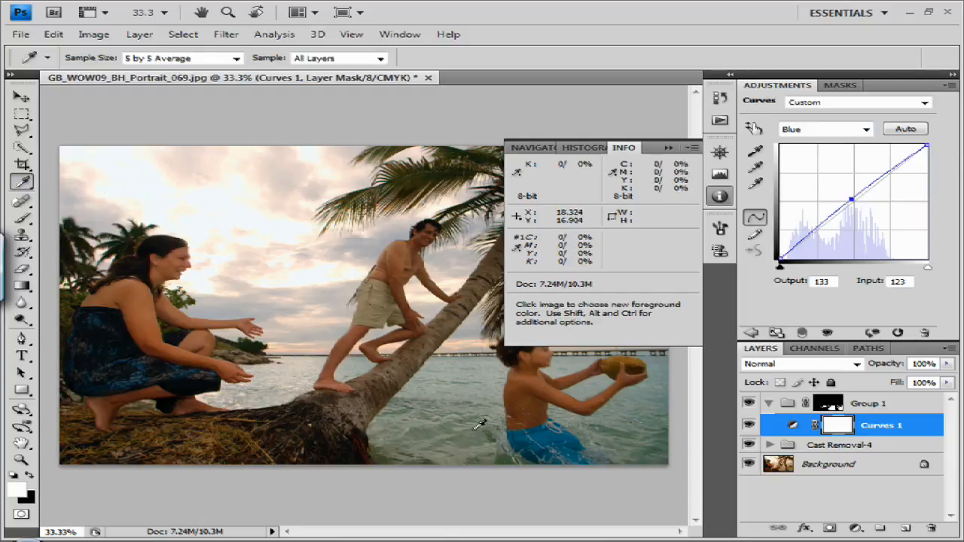
key(shift+i)
click(452, 427)
click(451, 429)
key(super)
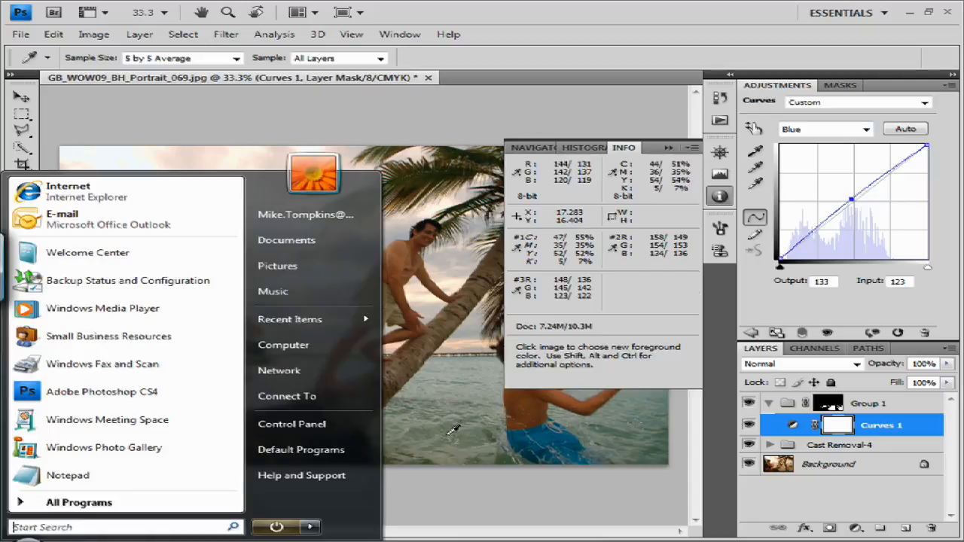
key(alt)
key(super)
alt+click(471, 432)
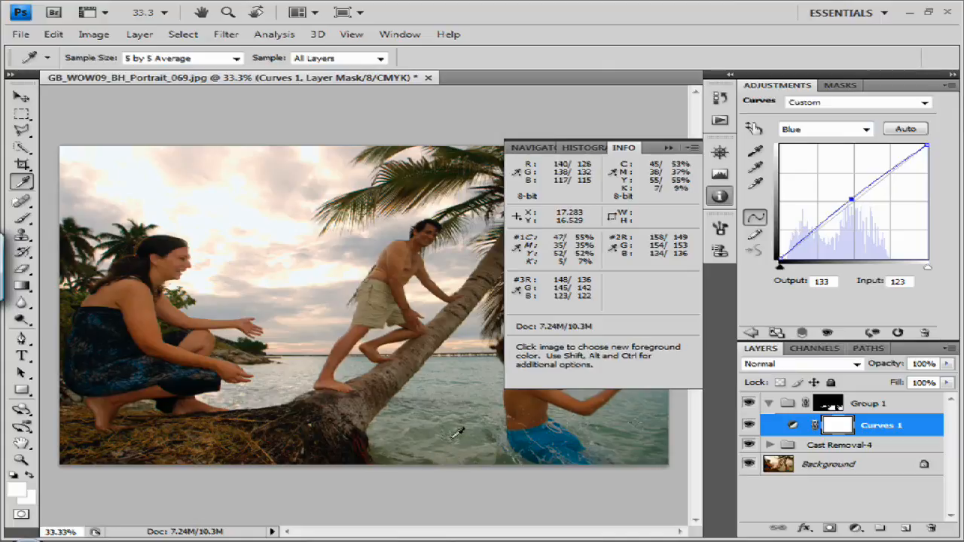
Step: Try adding extra points to the blue curve from tones sampled in the water
key(ctrl)
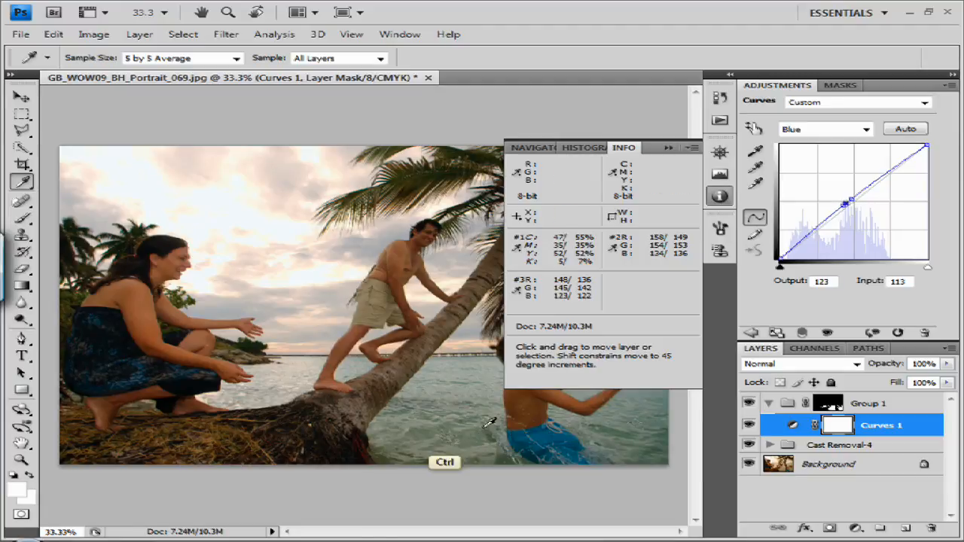
drag(846, 204, 835, 236)
drag(931, 347, 941, 295)
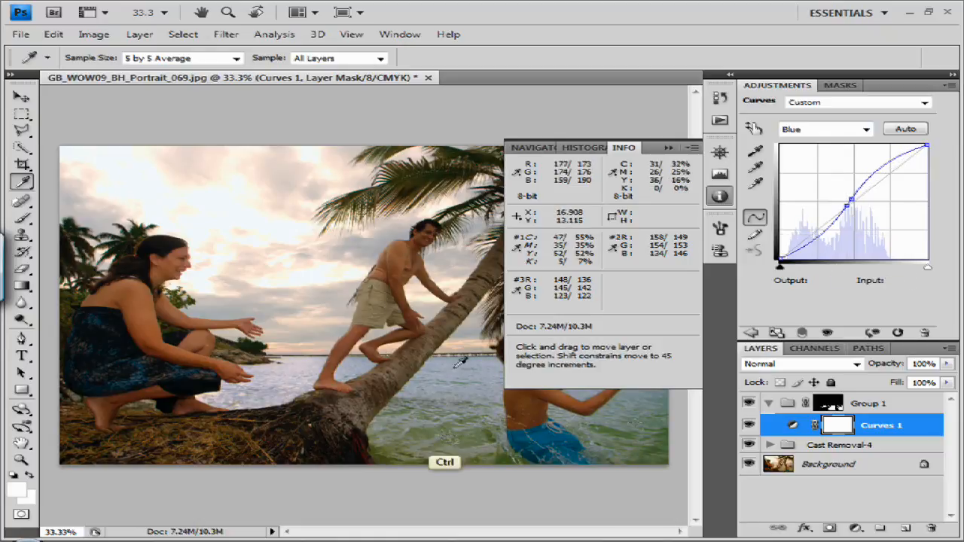
ctrl+click(444, 413)
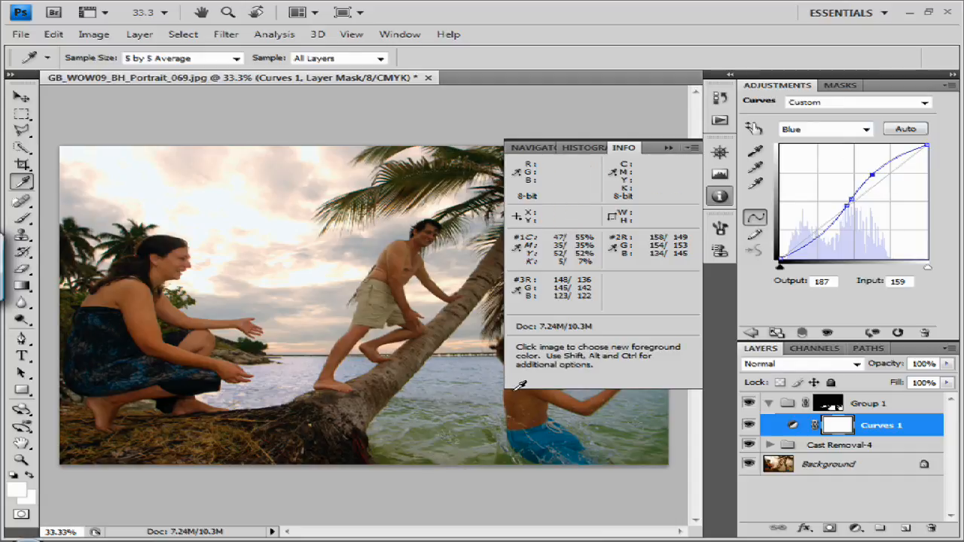
Step: Remove the extra points from the blue curve, keeping only the original midtone point
drag(876, 174, 875, 177)
key(Delete)
click(851, 206)
drag(848, 206, 844, 210)
drag(844, 211, 844, 214)
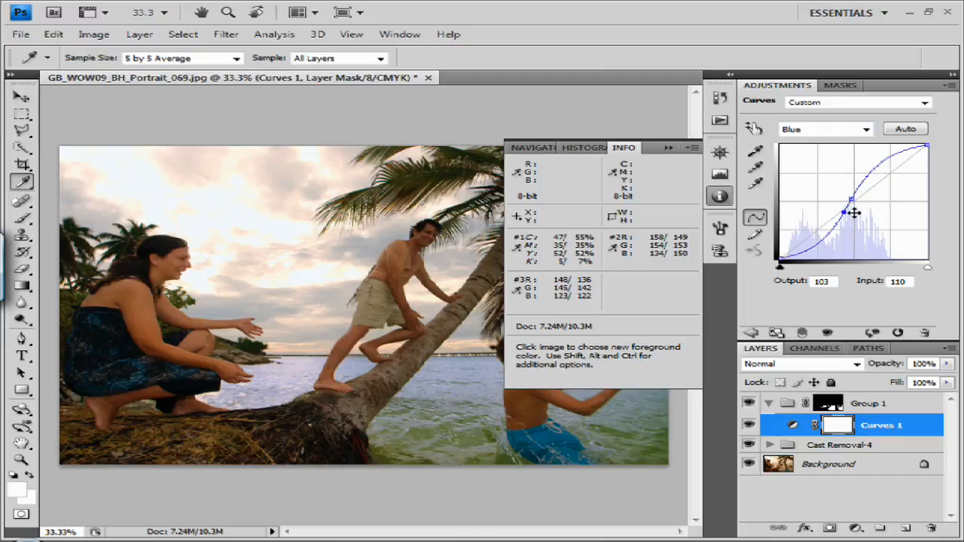
drag(843, 213, 951, 244)
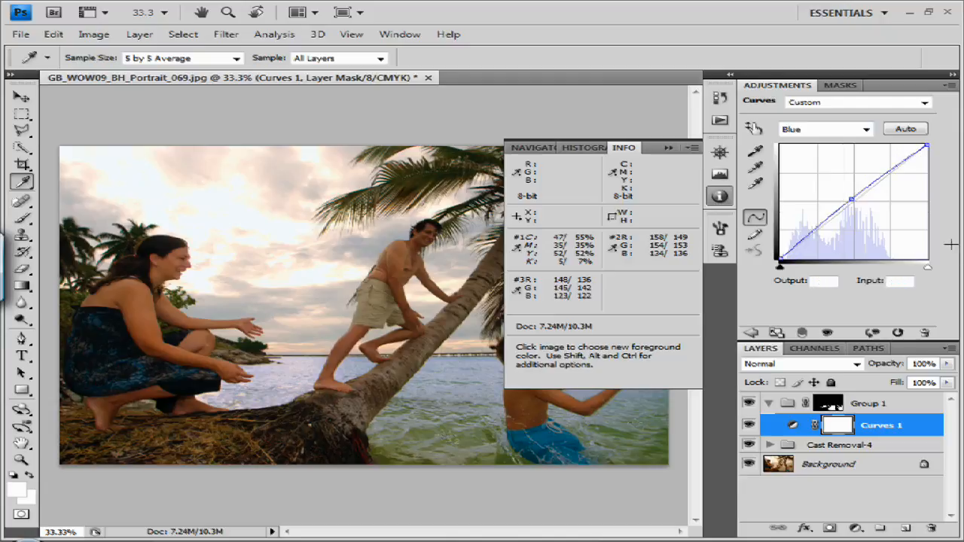
Step: Lower the blue curve's midtone point to output 131 at input 123
click(849, 202)
drag(852, 199, 849, 202)
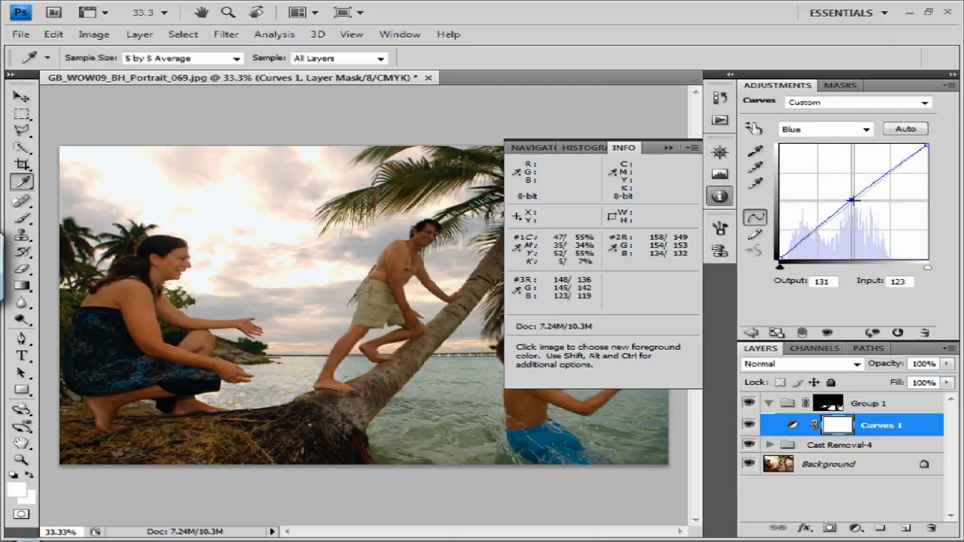
Step: Deepen the shadows on the composite RGB curve by moving its shadow point to input 24, output 5
click(801, 133)
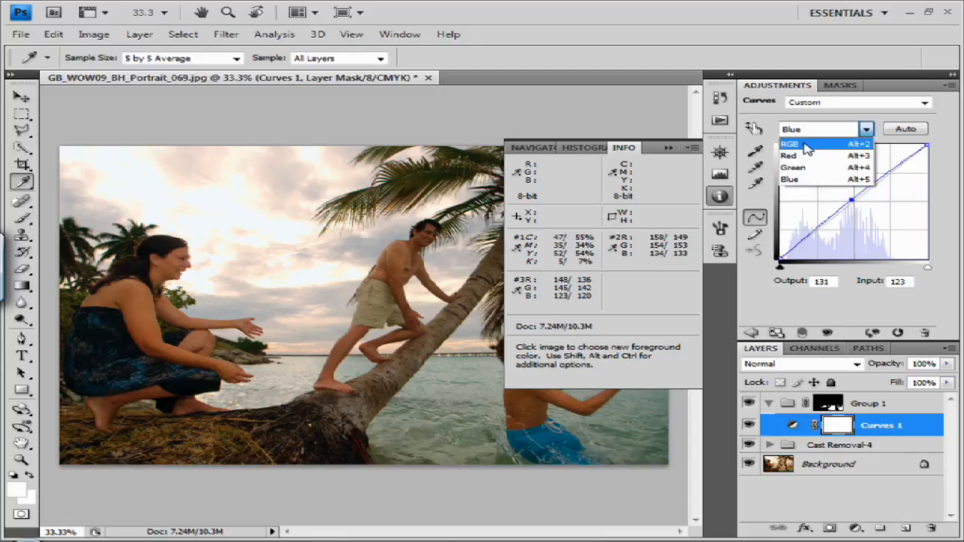
click(799, 141)
drag(797, 250, 795, 258)
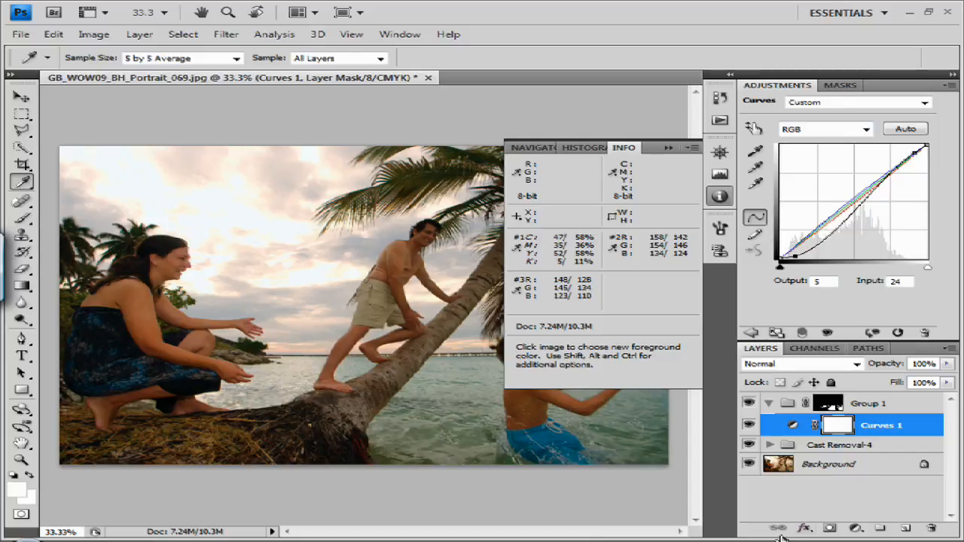
Step: Collapse the color readouts, then add a Color Balance adjustment layer above Curves 1 with the Highlights tone range selected
click(668, 147)
click(857, 530)
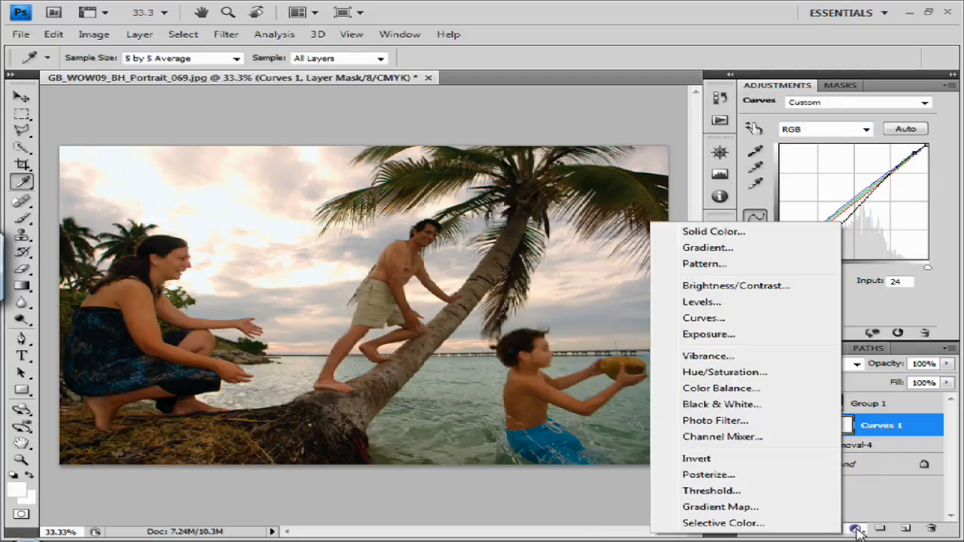
click(729, 392)
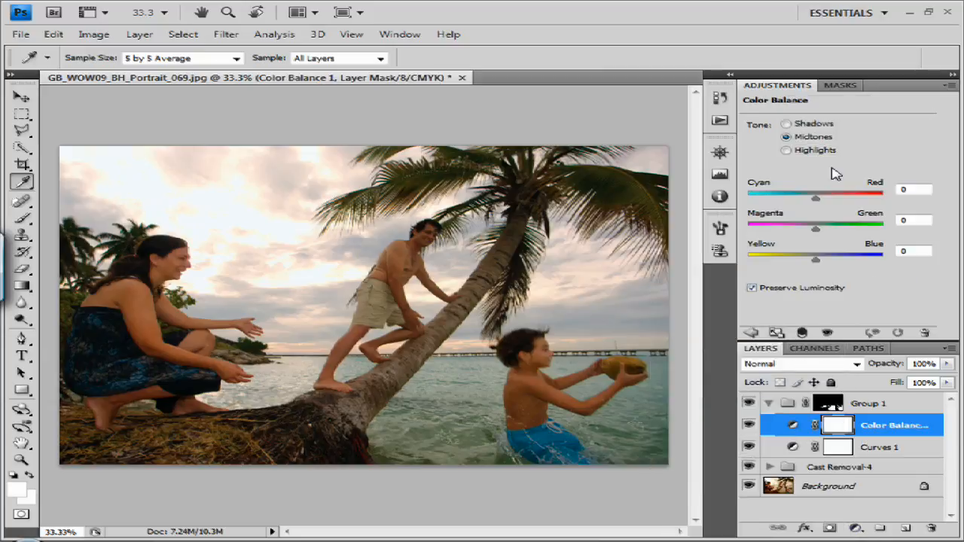
click(800, 151)
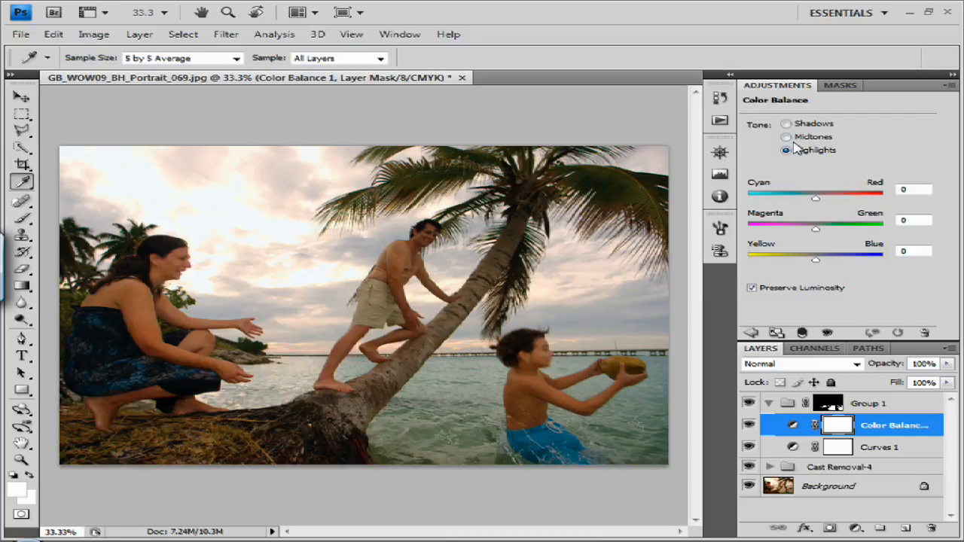
Step: Warm the water's highlights in the Color Balance adjustment by setting Cyan–Red to +23 and Yellow–Blue to -27
drag(816, 261, 804, 263)
drag(817, 198, 838, 204)
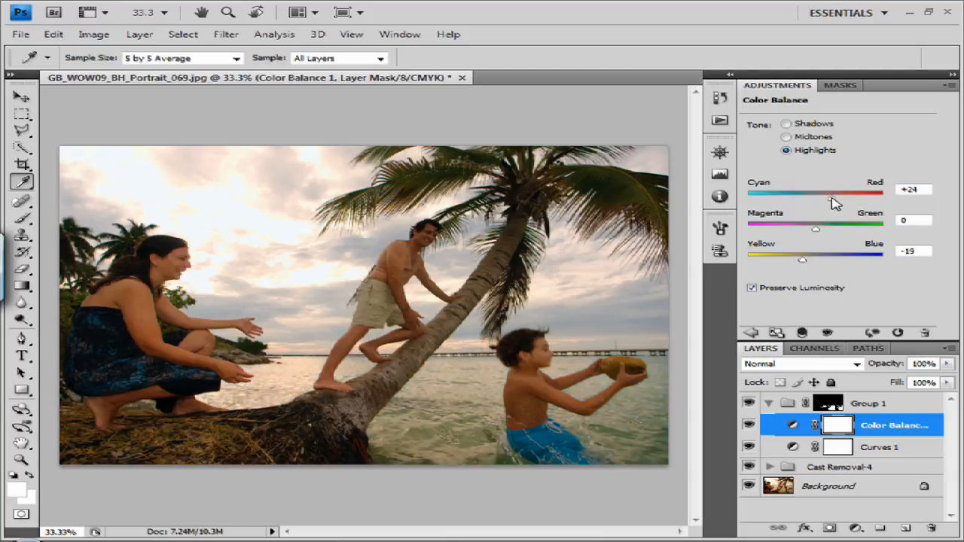
drag(803, 260, 800, 262)
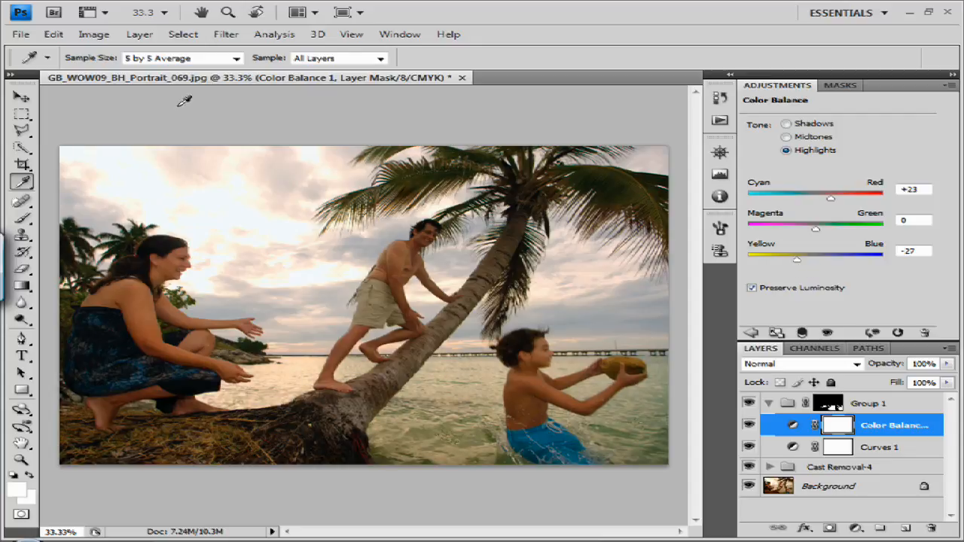
Step: Start a Color Range selection for the Color Balance mask, sampling the bright water beside the small island, with the photo kept in view
click(184, 34)
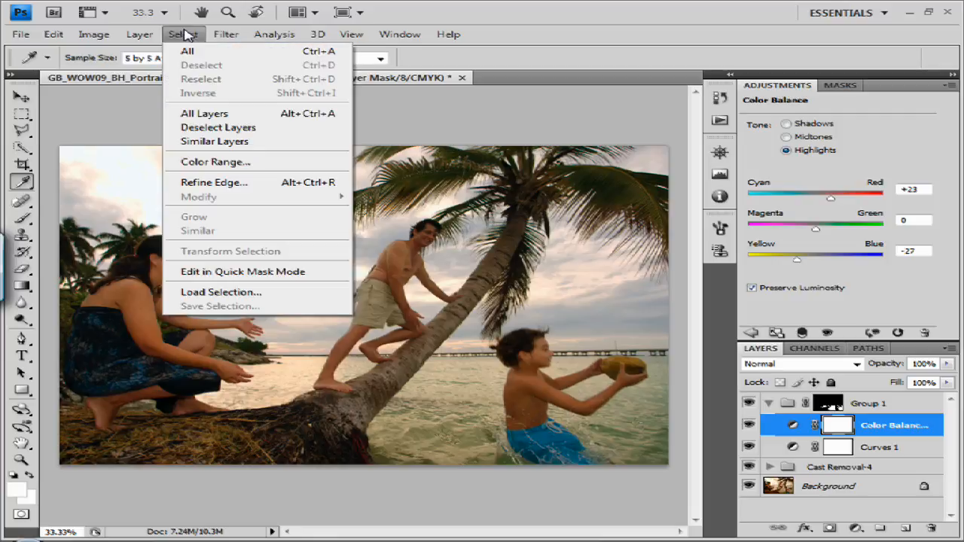
click(222, 163)
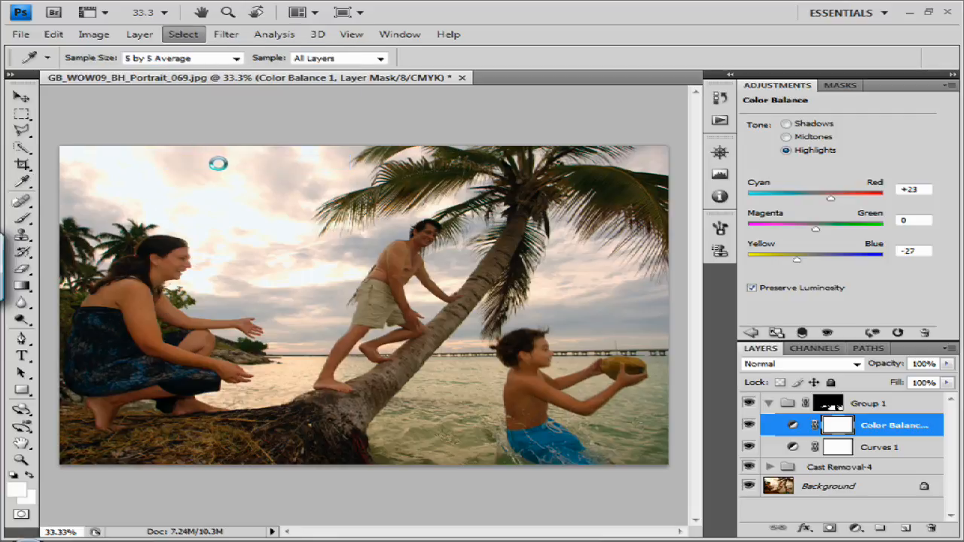
click(261, 367)
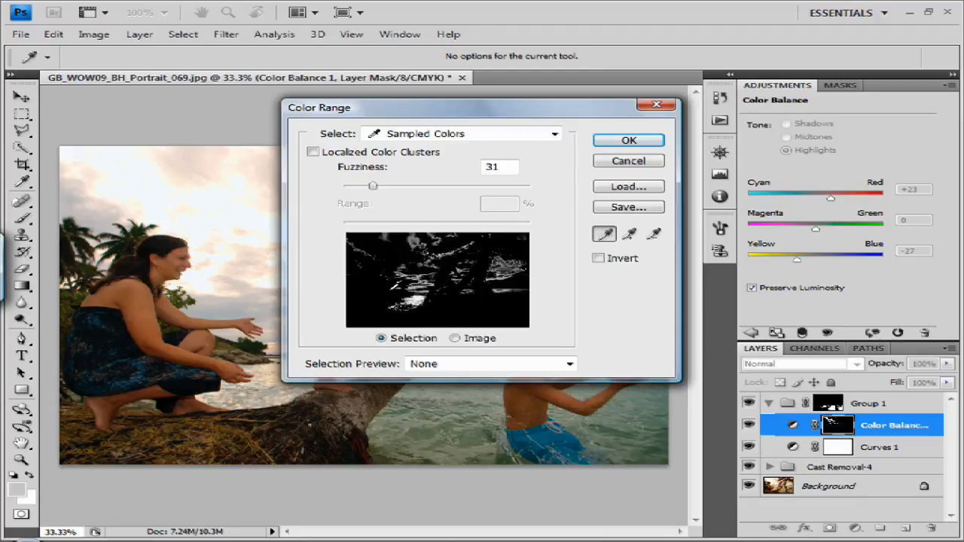
drag(498, 107, 755, 68)
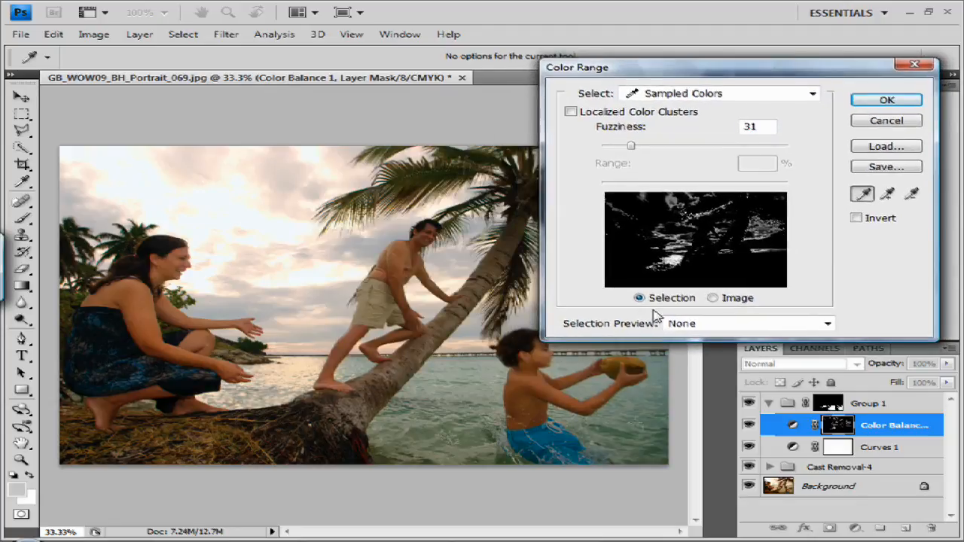
Step: Raise the Color Range fuzziness to 105 and apply the result to the Color Balance layer's mask
drag(631, 145, 634, 145)
click(657, 152)
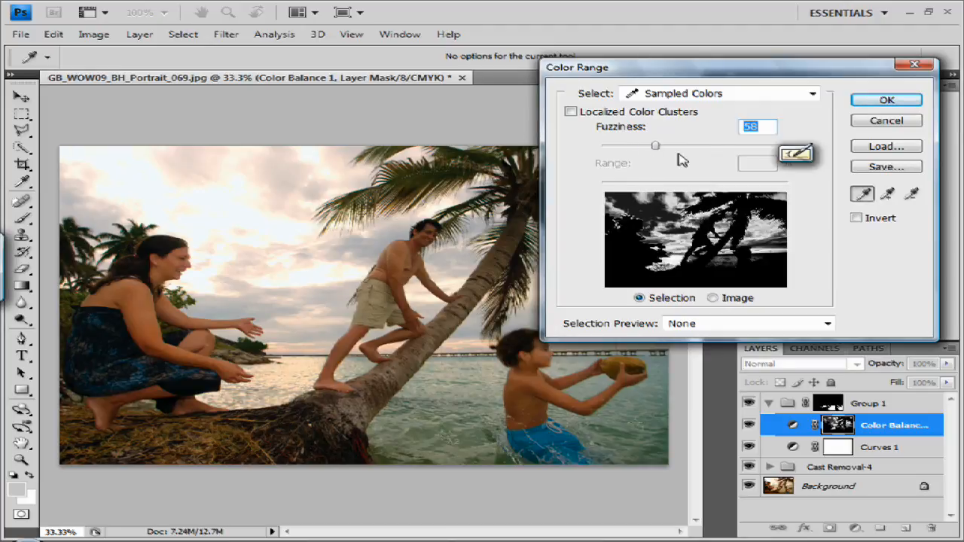
drag(656, 147, 694, 151)
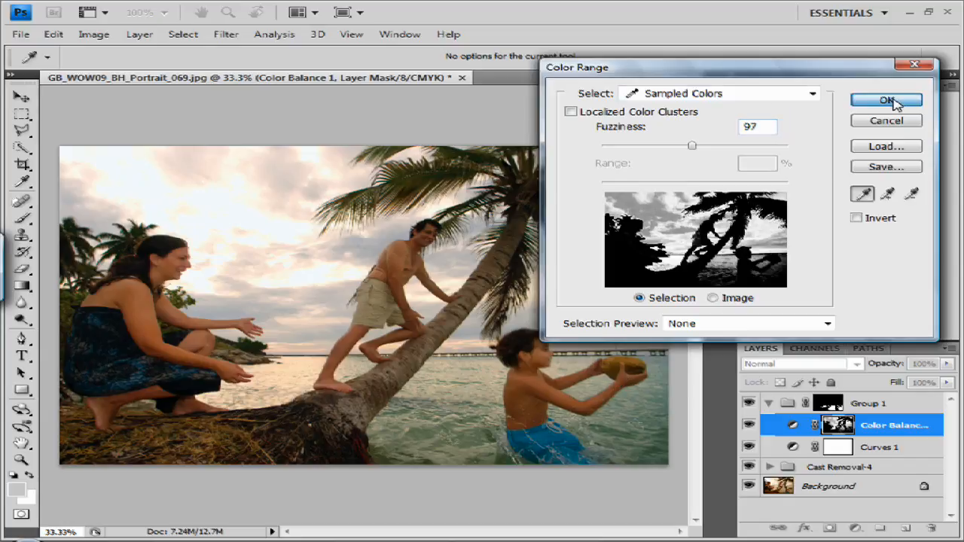
drag(693, 147, 705, 151)
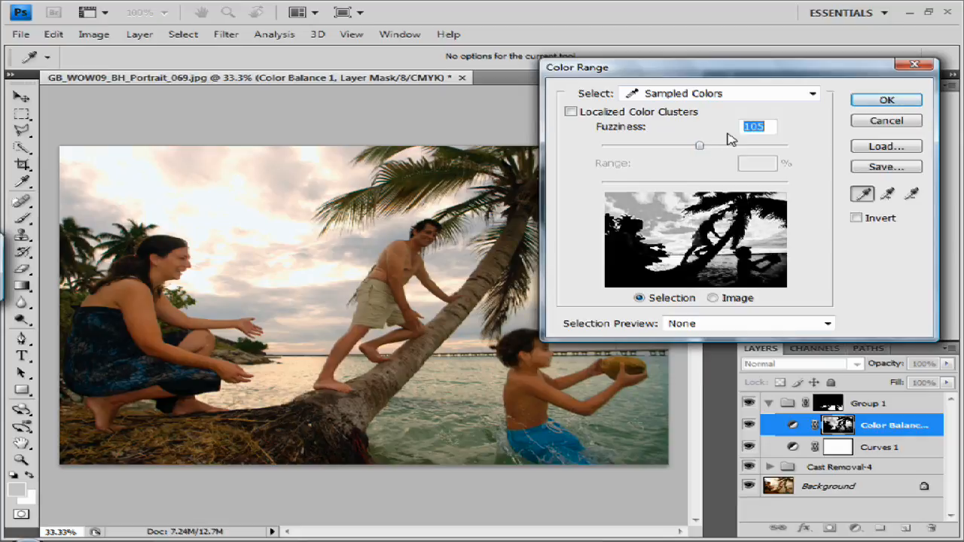
click(902, 101)
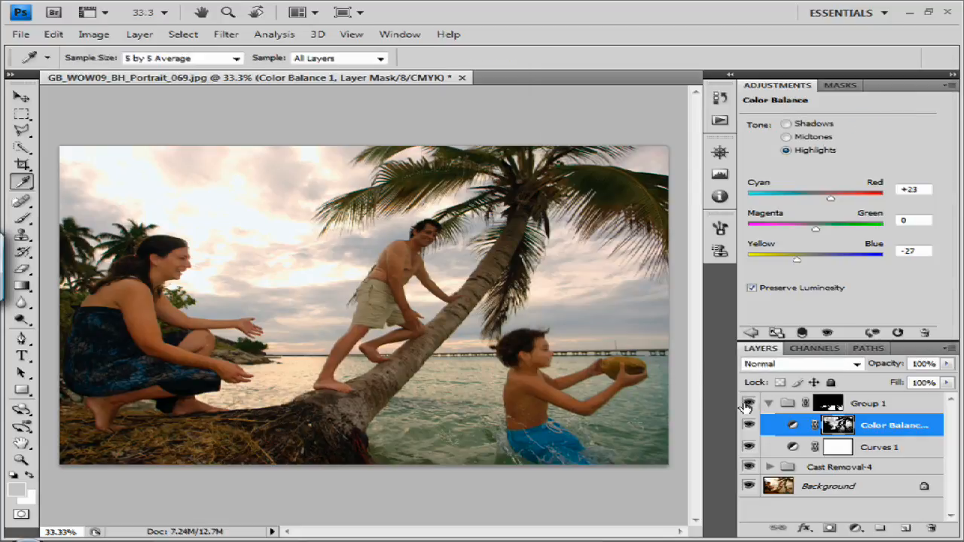
Step: Compare the water before and after correction by repeatedly hiding and showing Group 1
click(748, 406)
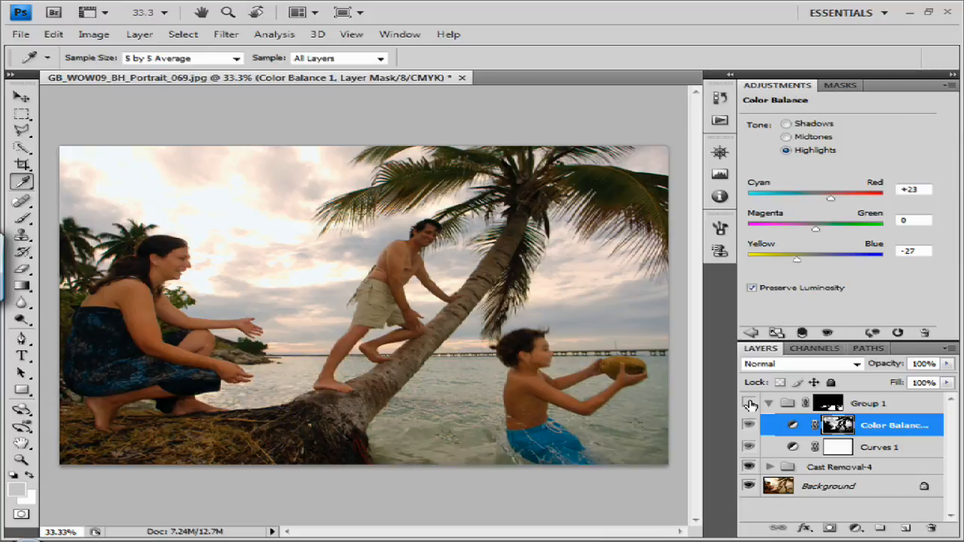
click(749, 405)
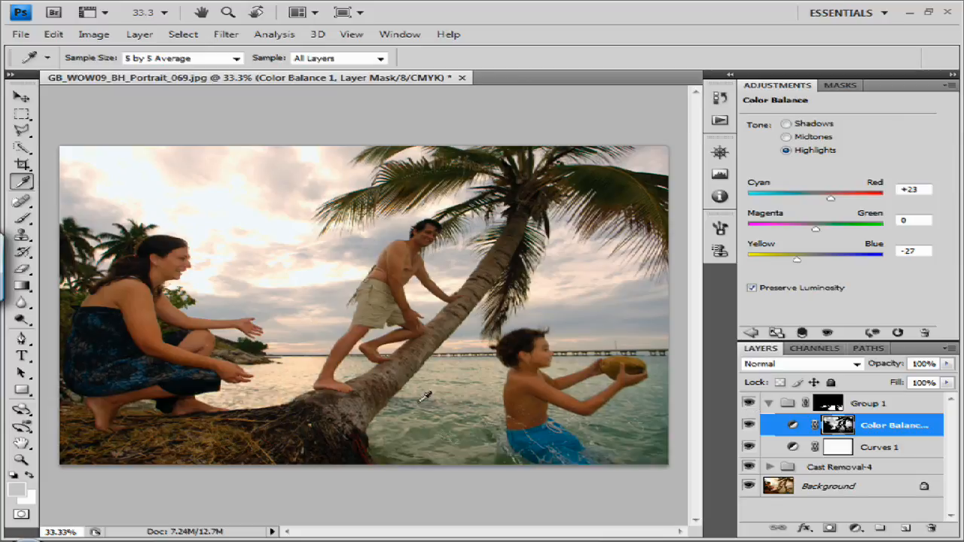
click(753, 403)
click(753, 403)
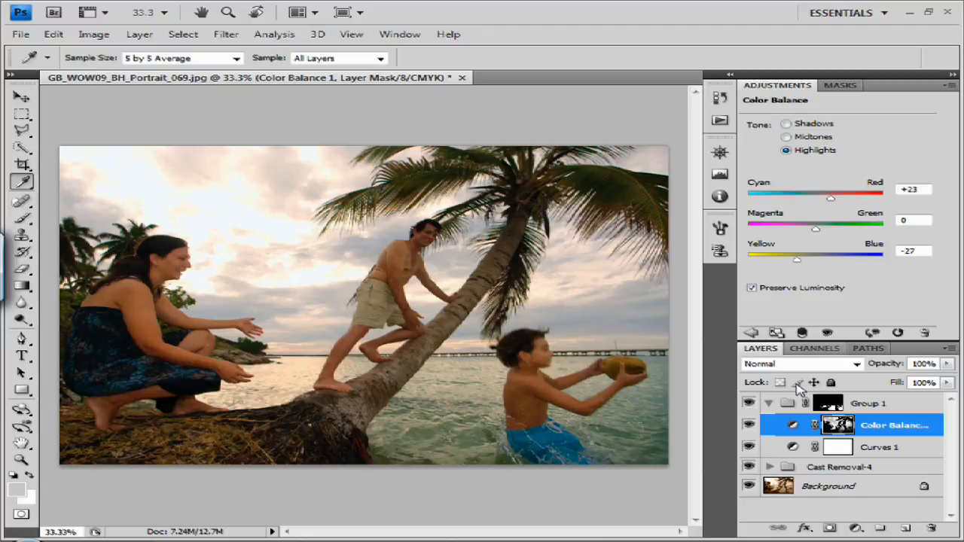
click(749, 405)
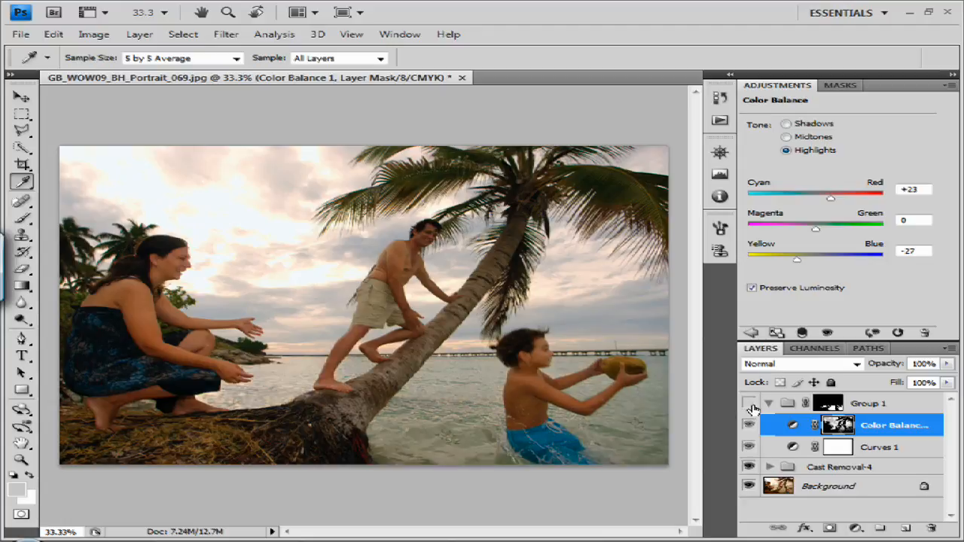
click(749, 404)
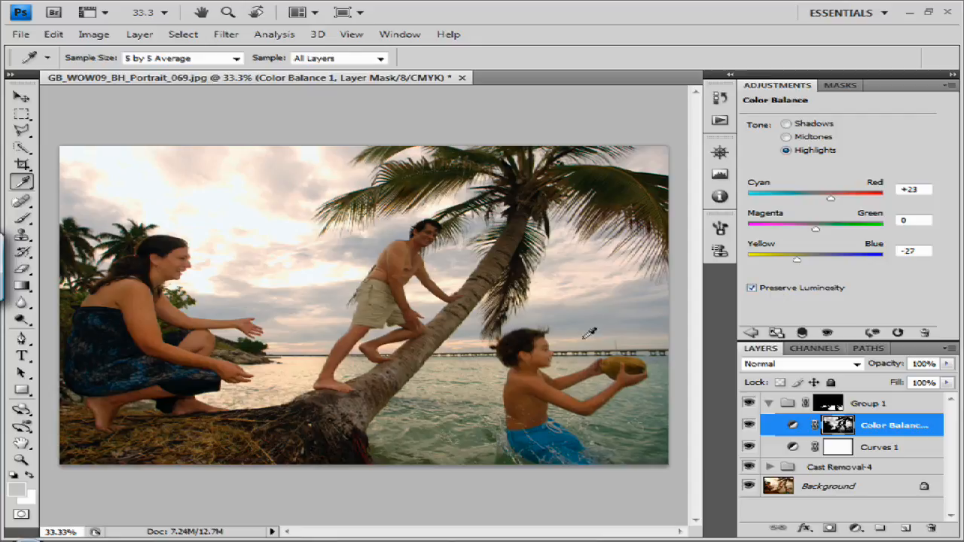
Step: Compare the water with and without the Color Balance layer, leave the layer visible, and collapse Group 1
click(748, 425)
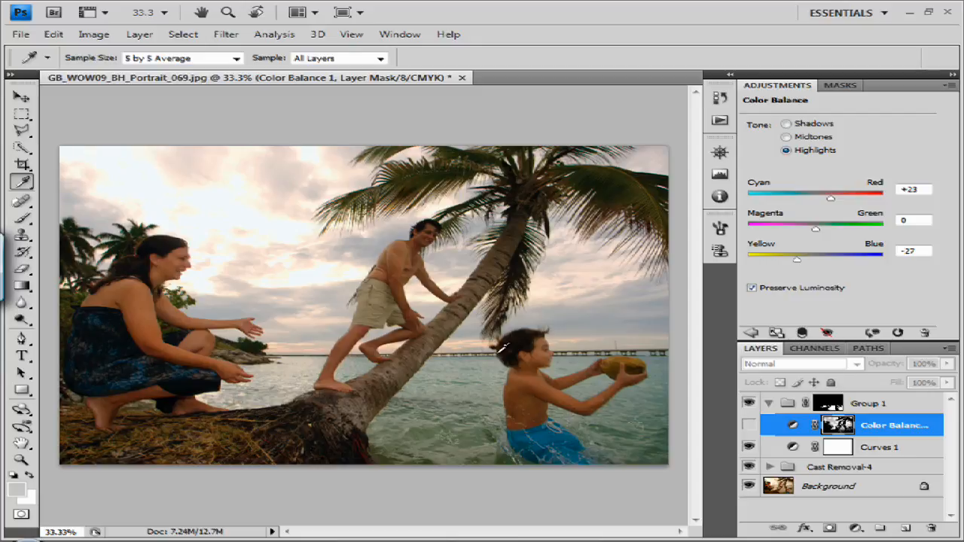
click(748, 425)
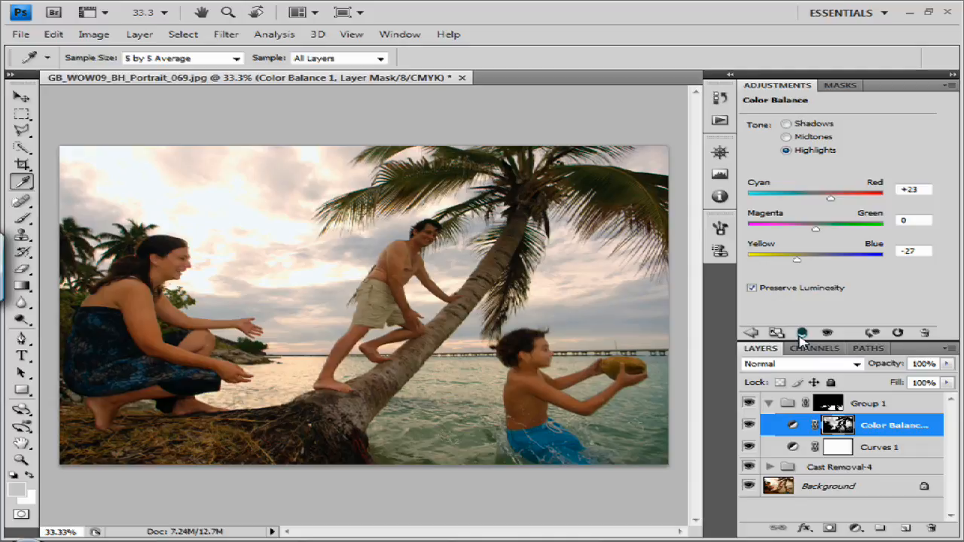
click(768, 404)
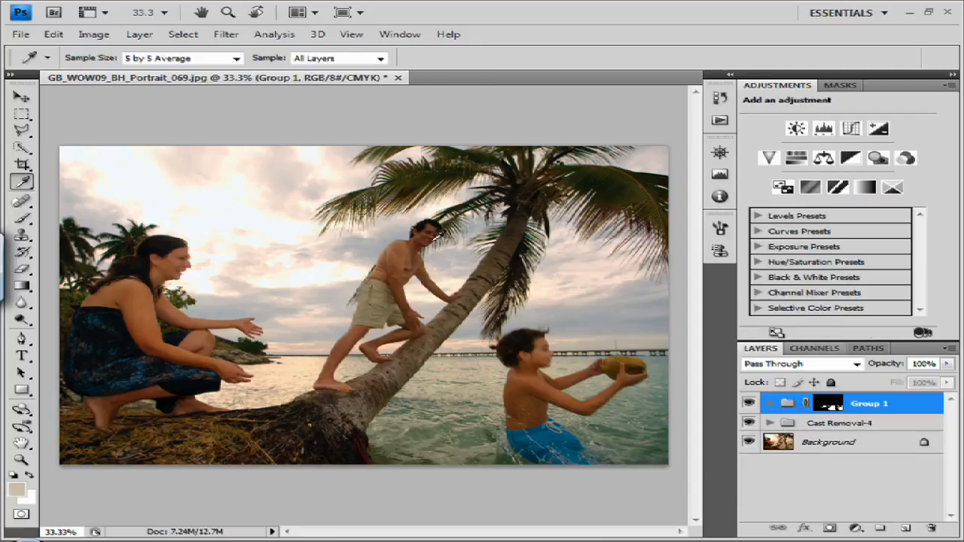